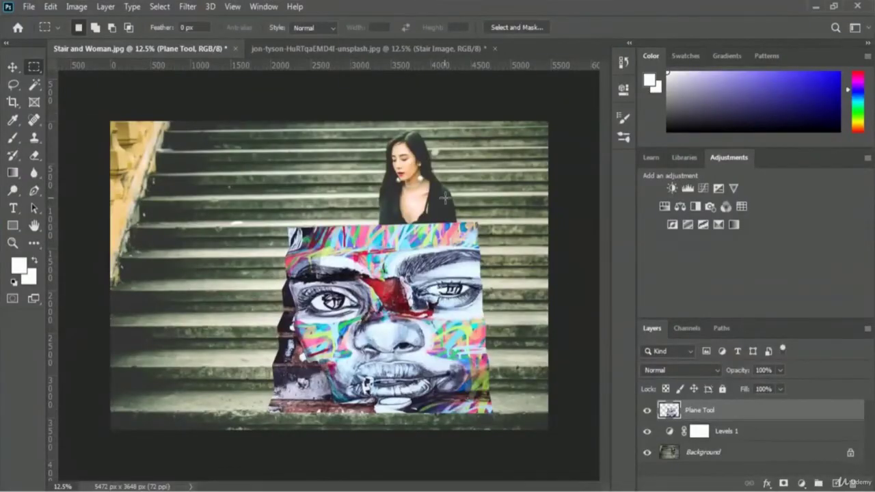
# - Try a different blending mode on the Plane Tool layer and restore it to Normal
pyautogui.click(680, 370)
pyautogui.click(660, 137)
pyautogui.click(680, 370)
pyautogui.click(660, 103)
# - Hide the Plane Tool layer, quick-select the seated woman on the Background layer, and trim the excess from the selection
pyautogui.click(647, 411)
pyautogui.click(698, 454)
pyautogui.rightClick(34, 85)
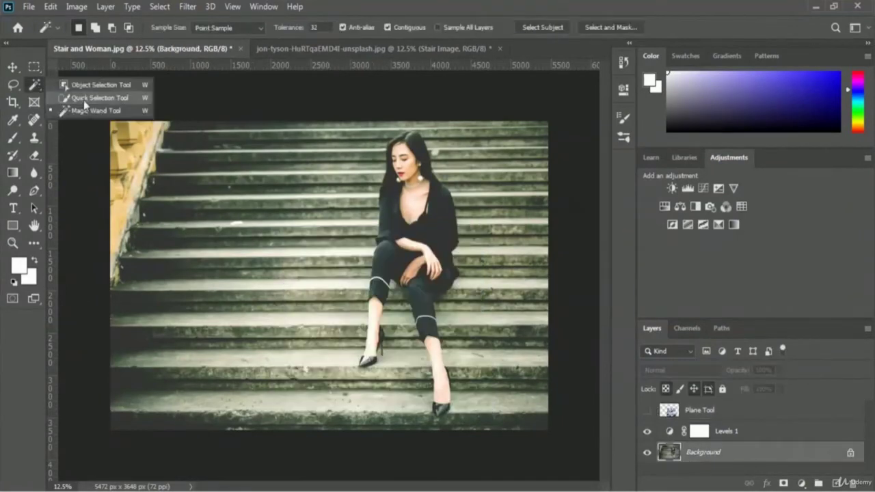
pyautogui.click(84, 100)
pyautogui.moveTo(406, 145)
pyautogui.mouseDown()
pyautogui.moveTo(385, 254)
pyautogui.moveTo(443, 379)
pyautogui.mouseUp()
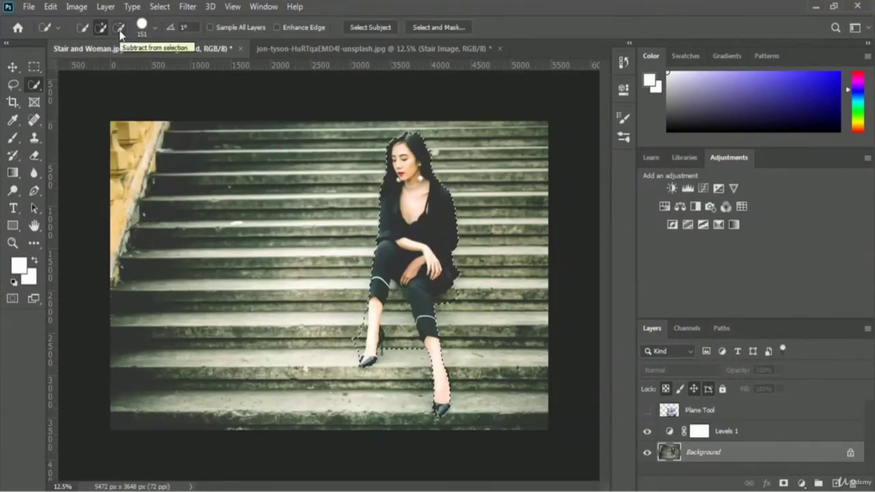
pyautogui.click(118, 28)
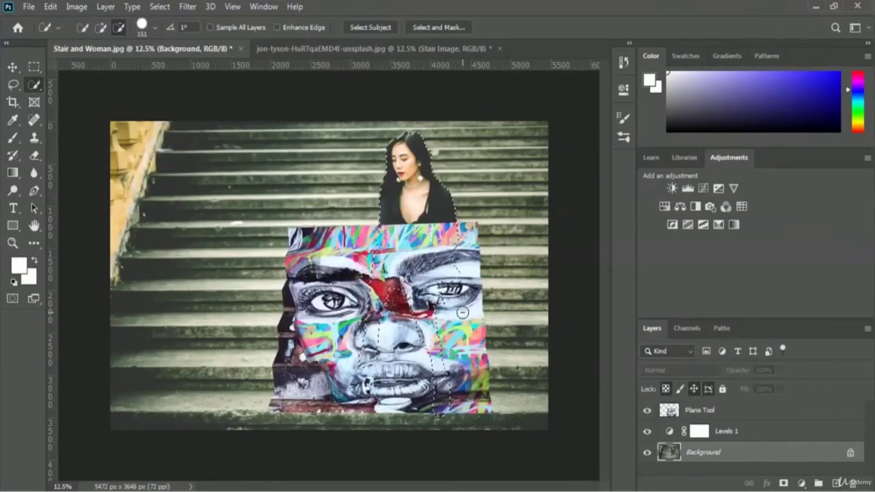
# - Add an inverted layer mask to the Plane Tool layer that hides the artwork over the selected woman
pyautogui.click(725, 410)
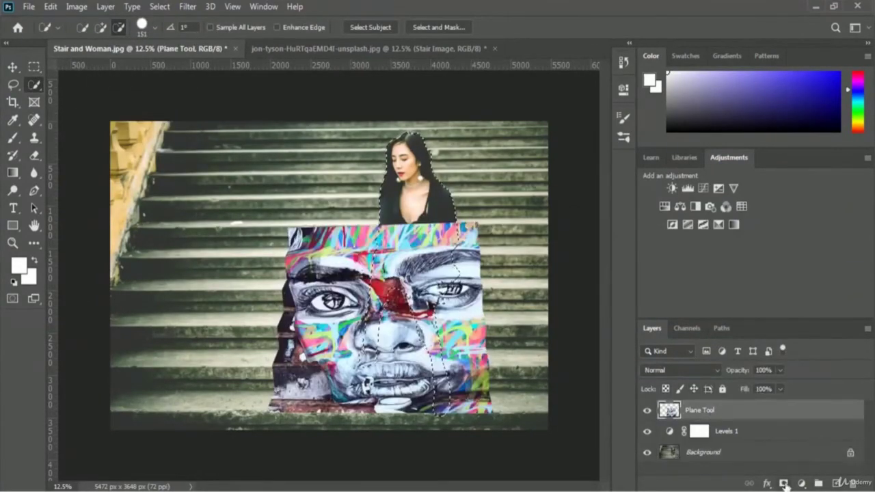
pyautogui.keyDown('alt'); pyautogui.click(784, 484); pyautogui.keyUp('alt')
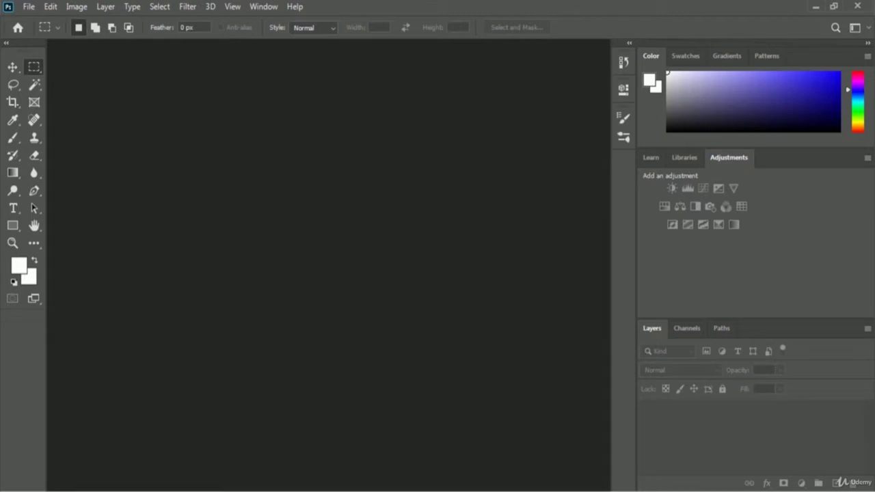
# - Open the Stair and Woman image from the 02 Selection and Masking folder
pyautogui.click(28, 6)
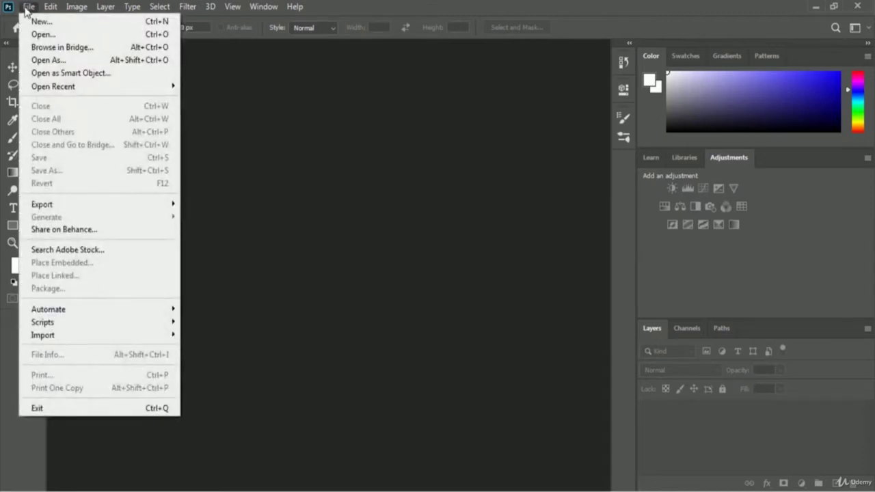
pyautogui.click(106, 35)
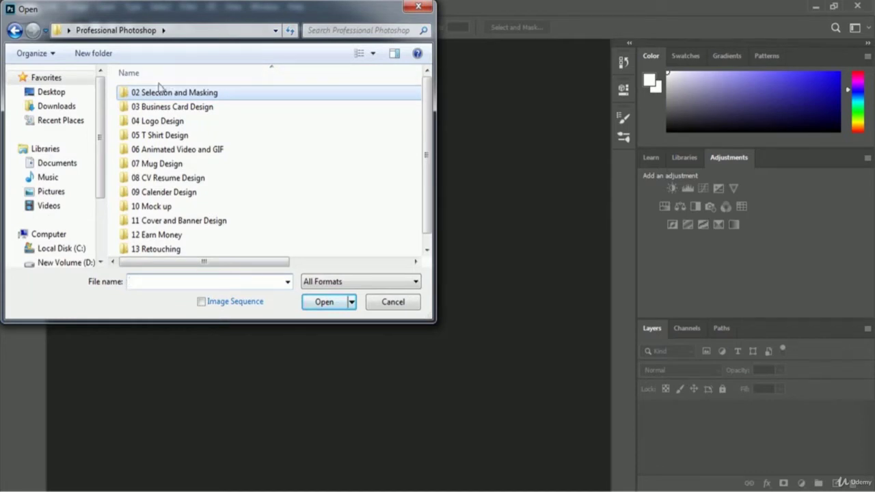
pyautogui.doubleClick(210, 96)
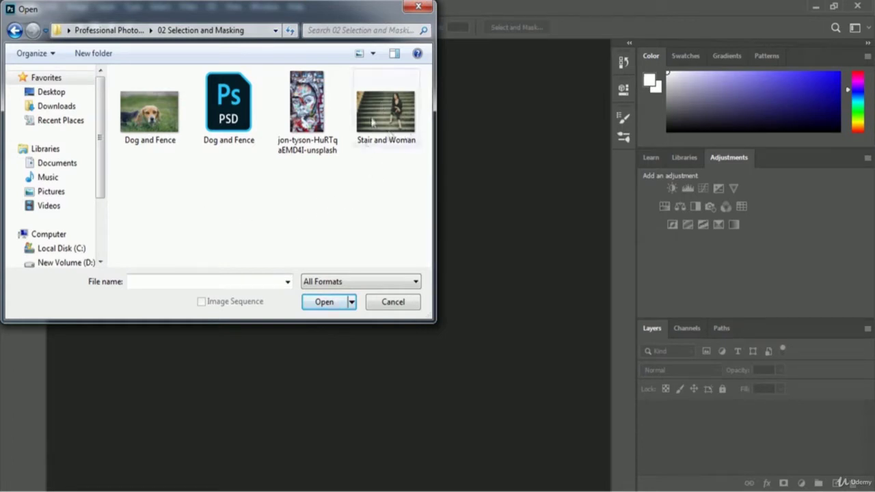
pyautogui.click(410, 103)
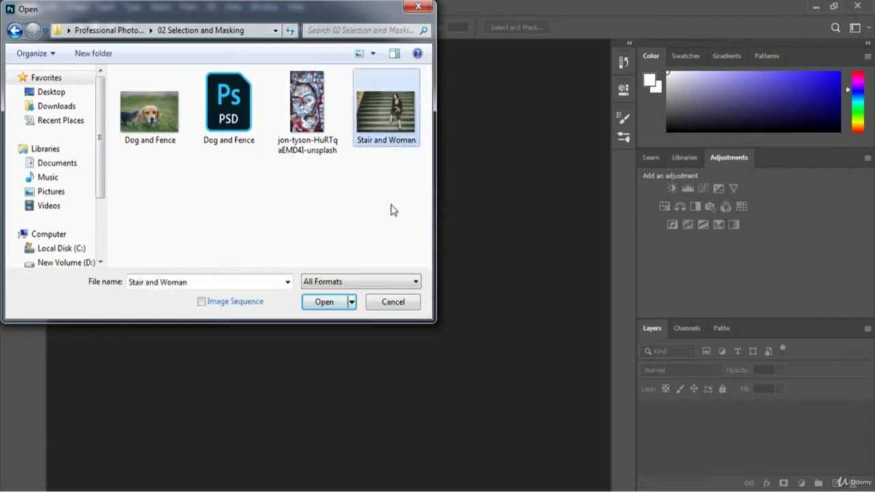
pyautogui.click(313, 304)
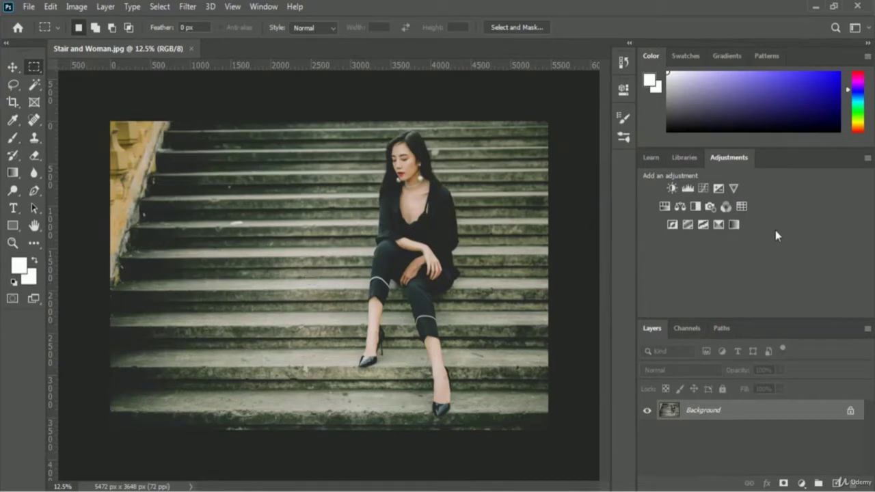
# - Add a Levels adjustment layer and lower the white input level to 202 to brighten the photo
pyautogui.click(688, 189)
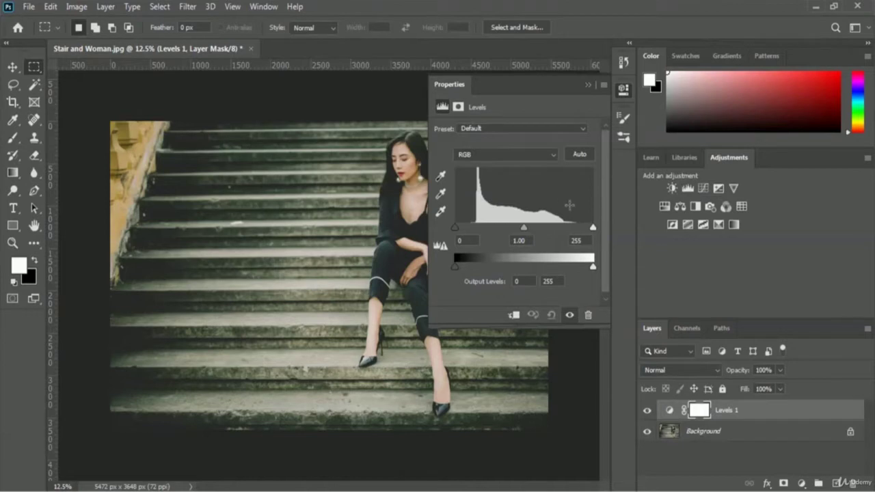
pyautogui.moveTo(594, 228); pyautogui.dragTo(602, 220)
pyautogui.moveTo(594, 233); pyautogui.dragTo(569, 232)
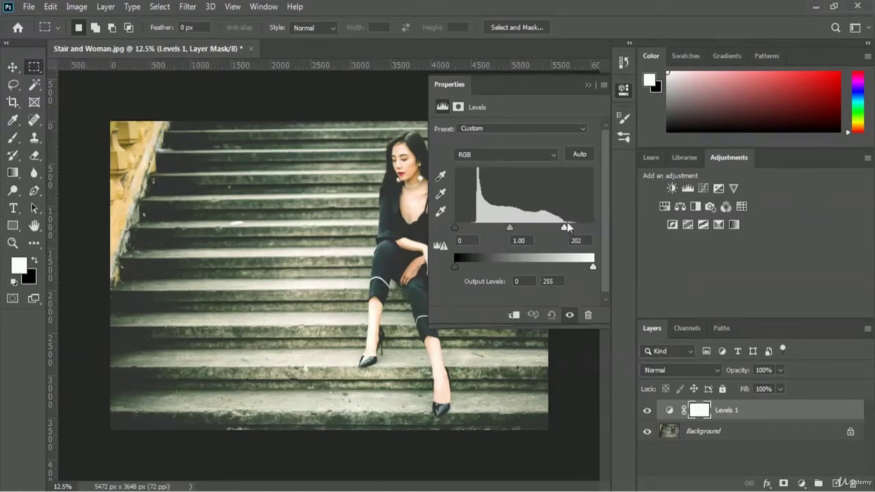
pyautogui.click(587, 86)
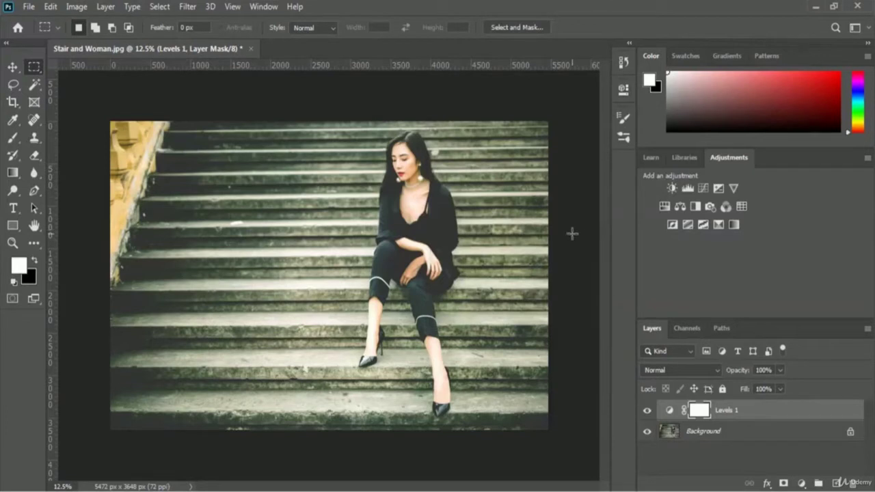
# - Create a new empty layer above the Levels adjustment and name it Plane Tool
pyautogui.click(836, 483)
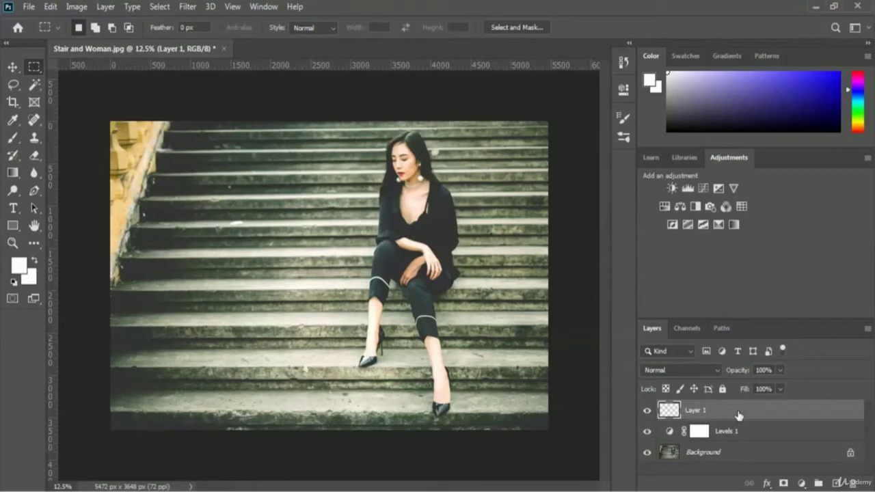
pyautogui.doubleClick(694, 412)
pyautogui.write('Plane Tool')
pyautogui.press('Return')
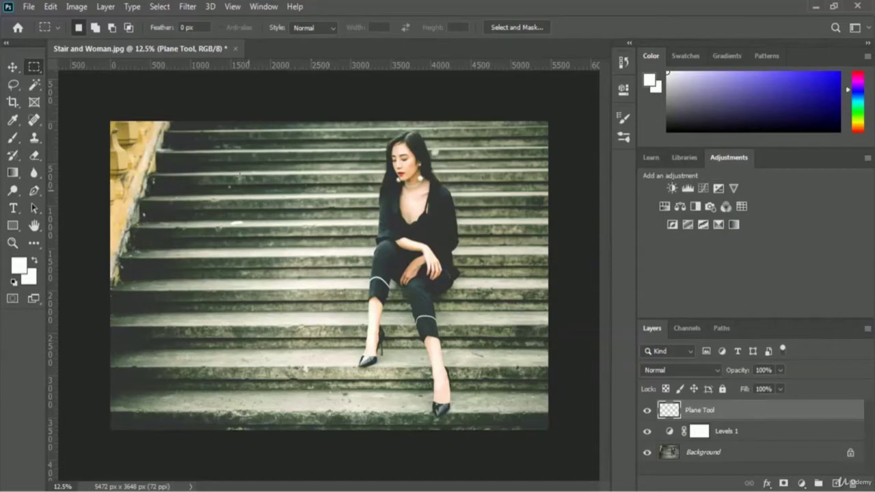
# - Start the Vanishing Point filter and draw a four-corner perspective plane on the lowest stair tread, around the woman's front foot
pyautogui.click(193, 9)
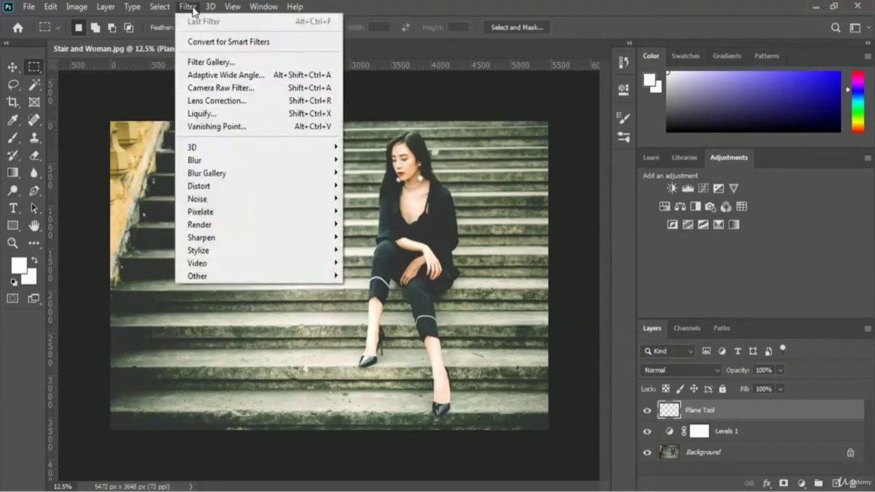
pyautogui.click(271, 132)
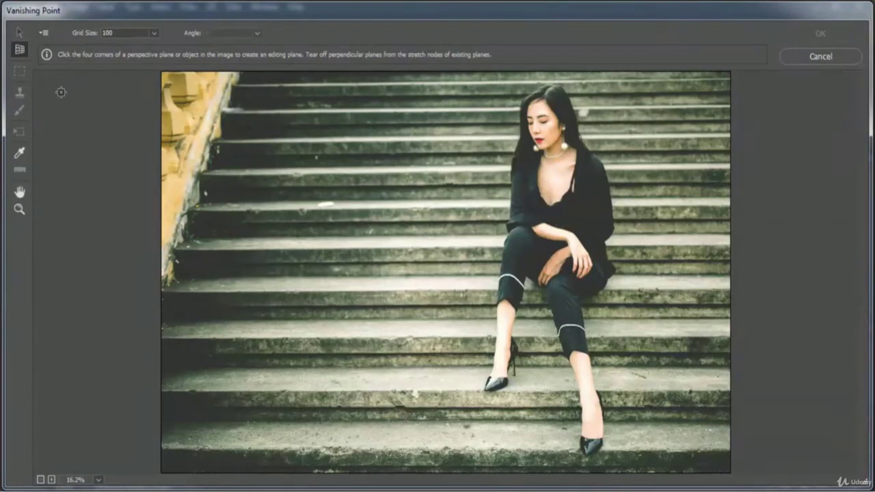
pyautogui.click(364, 450)
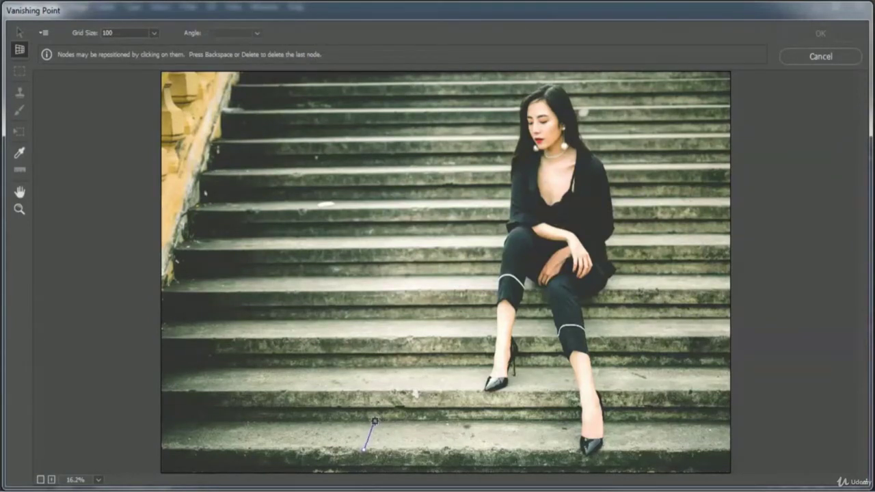
pyautogui.click(374, 421)
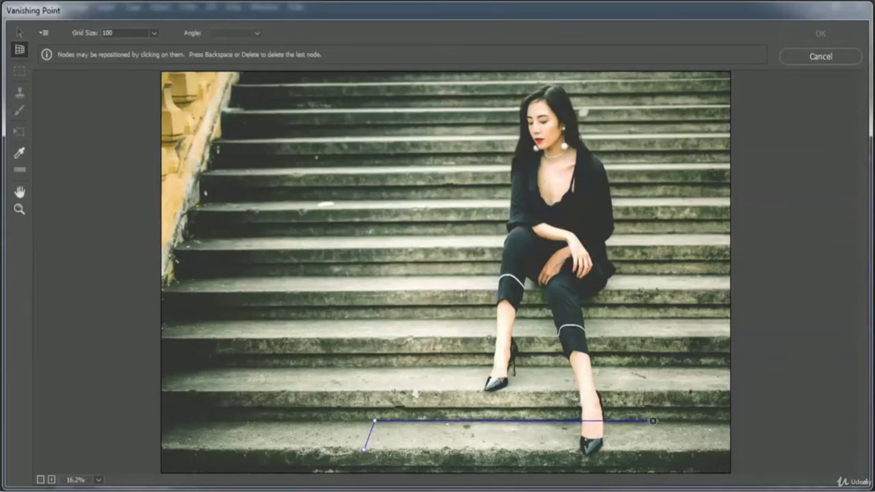
pyautogui.click(653, 421)
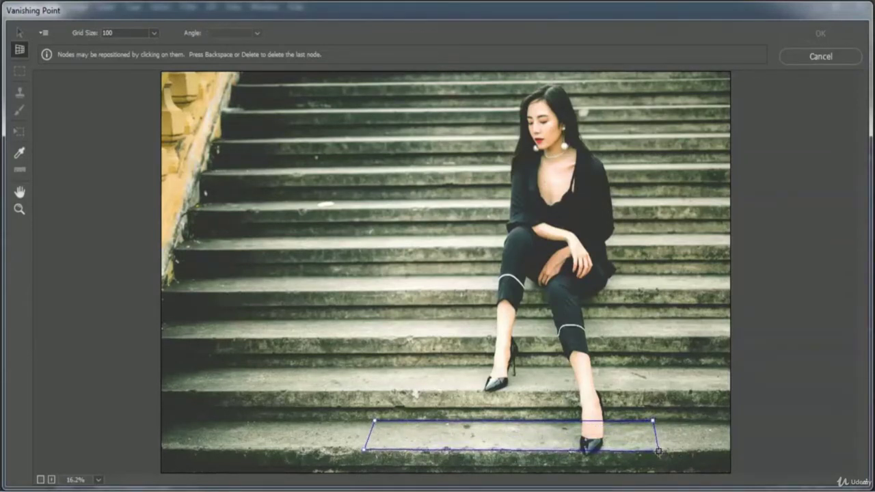
pyautogui.click(658, 452)
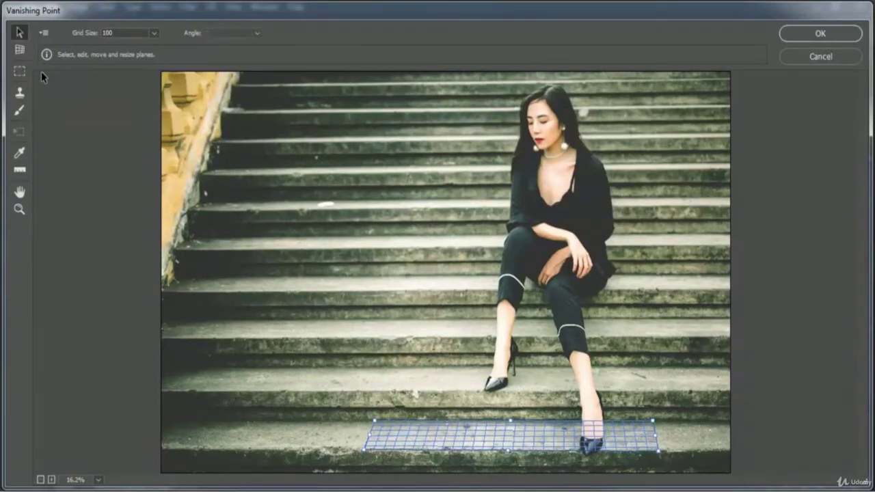
# - Tear off a perpendicular plane from the first plane's back edge to cover the riser behind it
pyautogui.press('c')
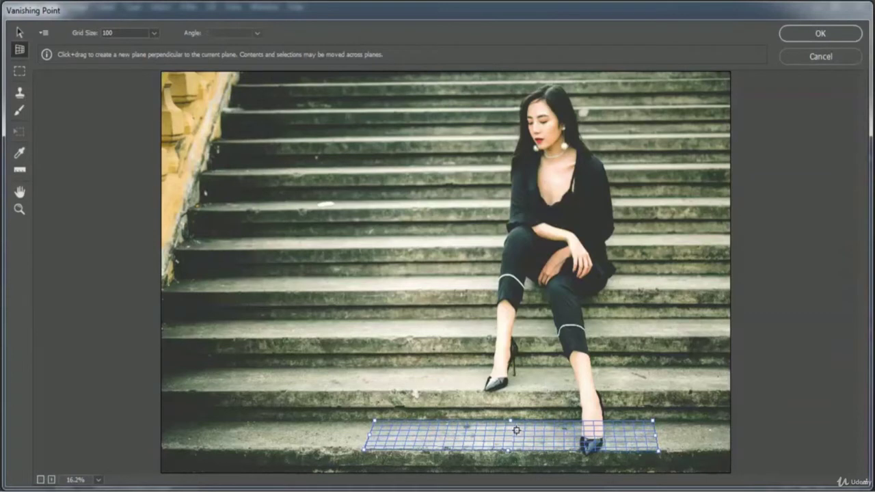
pyautogui.press('alt')
pyautogui.moveTo(511, 426); pyautogui.dragTo(525, 392)
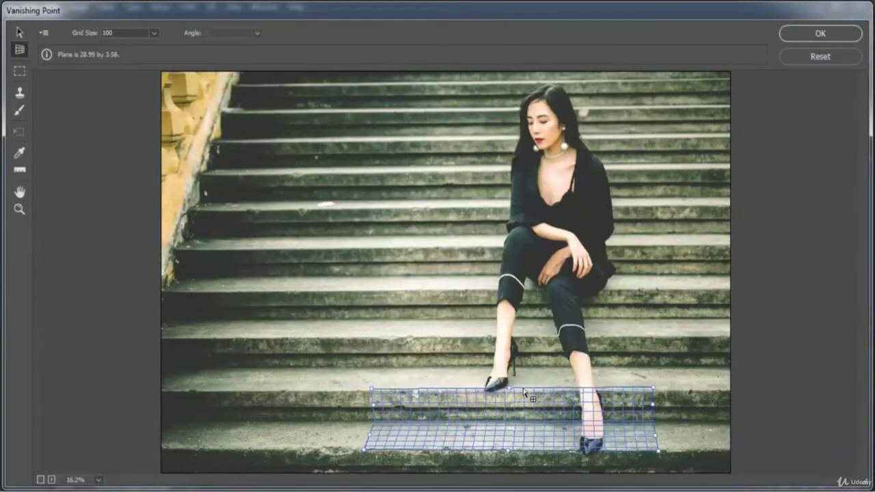
pyautogui.press('v')
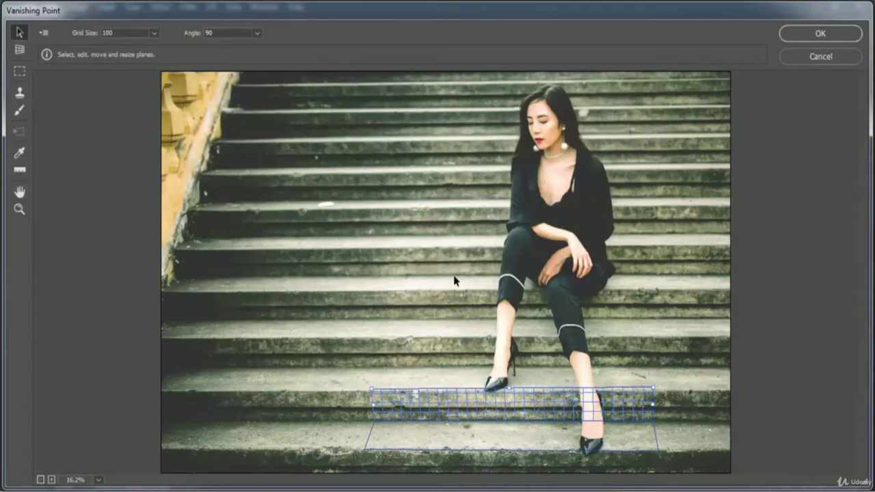
# - Tear off two more perpendicular planes, one along the second tread and one up the riser above it
pyautogui.click(19, 49)
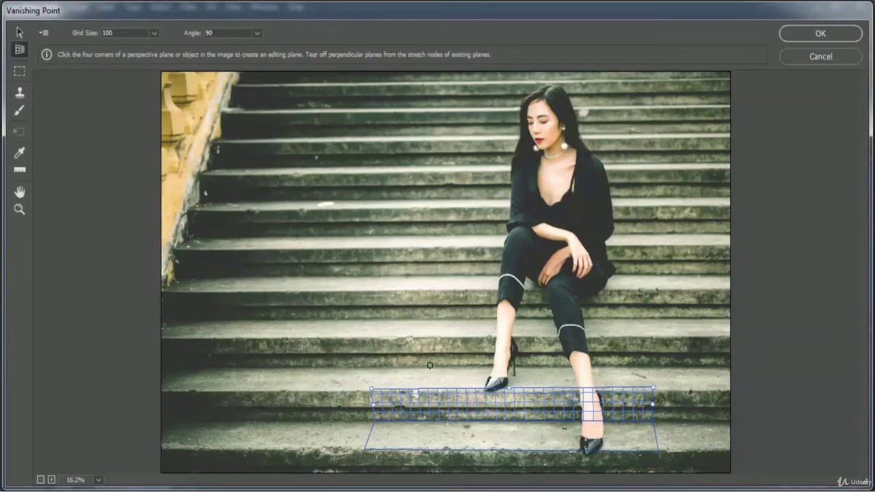
pyautogui.press('alt')
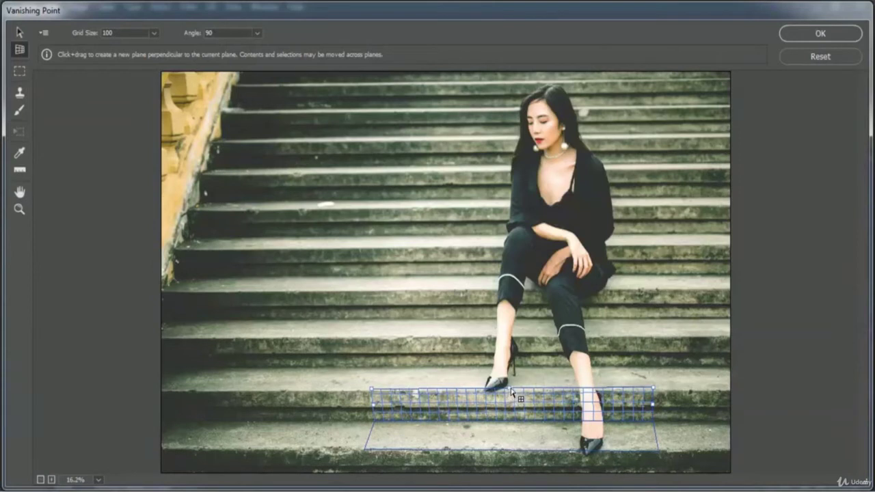
pyautogui.moveTo(512, 392); pyautogui.dragTo(530, 371)
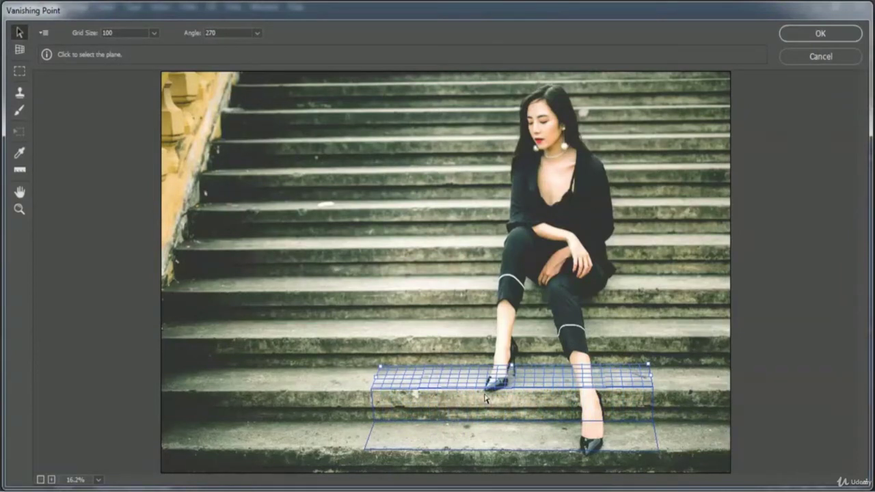
pyautogui.click(26, 51)
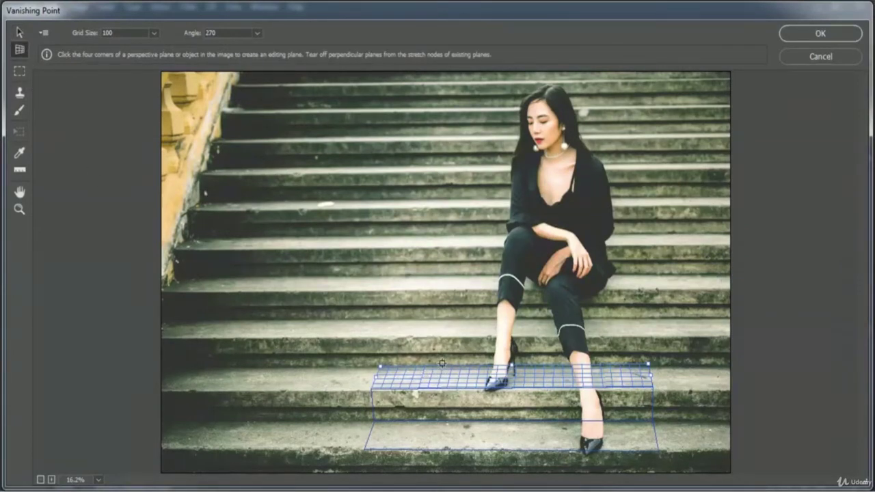
pyautogui.press('alt')
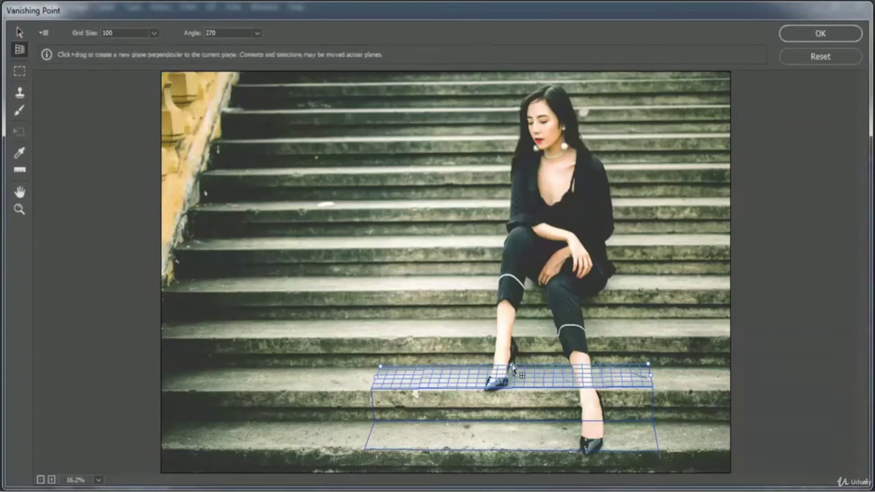
pyautogui.moveTo(512, 367); pyautogui.dragTo(519, 342)
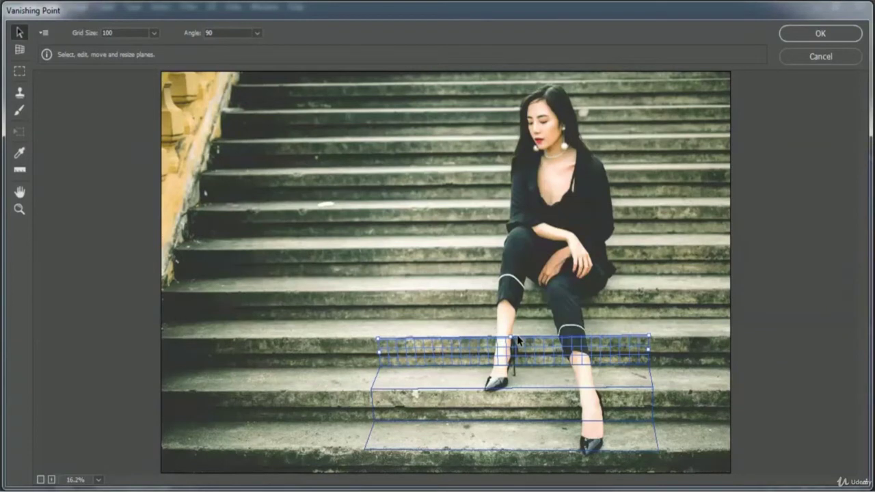
# - Continue tearing off planes along each tread and riser up to the step behind the woman's waist, and apply the Vanishing Point grid
pyautogui.press('c')
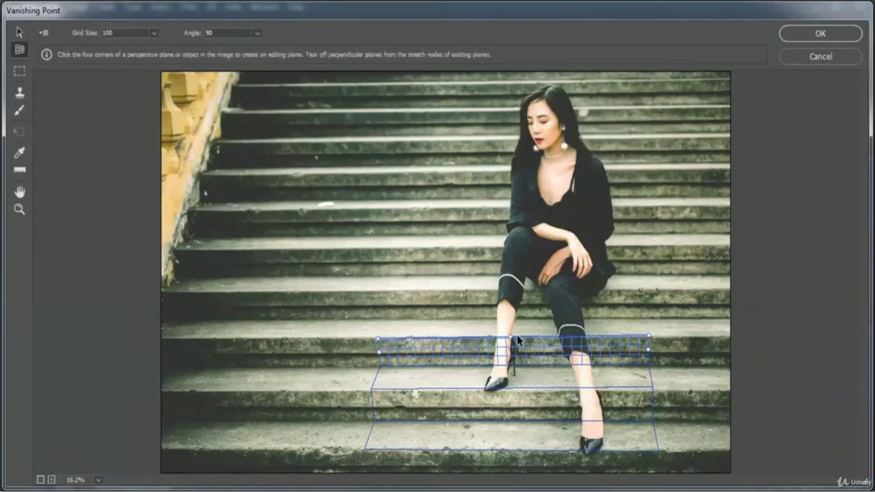
pyautogui.press('alt')
pyautogui.moveTo(511, 341); pyautogui.dragTo(526, 206)
pyautogui.press('ctrl')
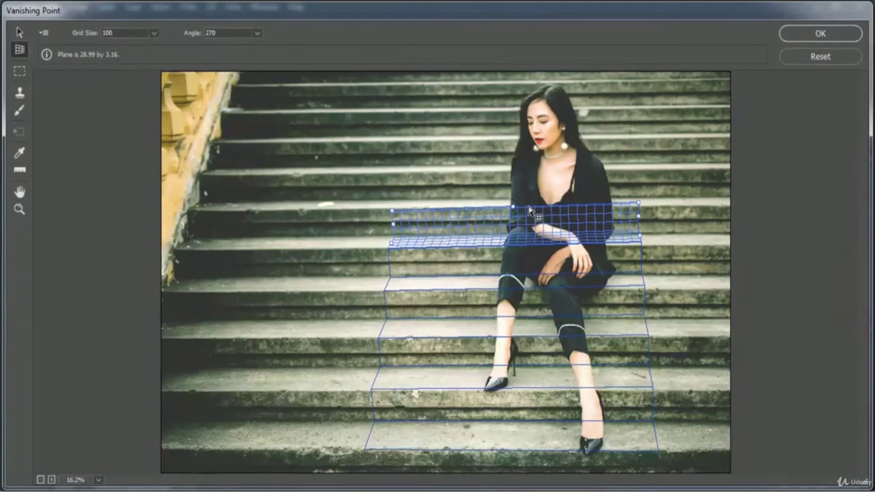
pyautogui.press('v')
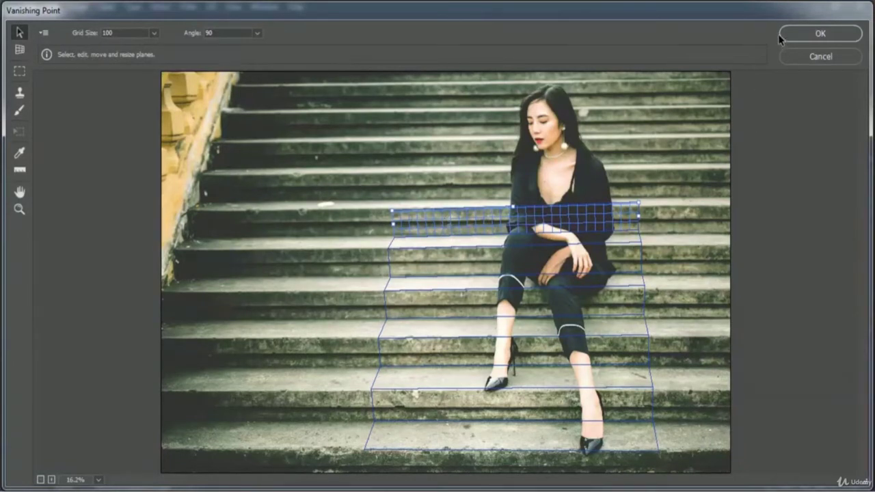
pyautogui.click(845, 35)
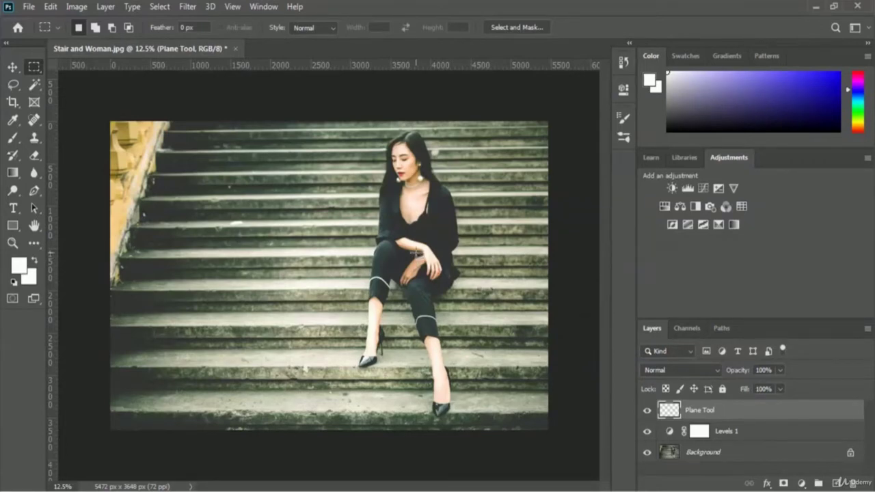
# - Open the street-art face image from the 02 Selection and Masking folder
pyautogui.click(29, 8)
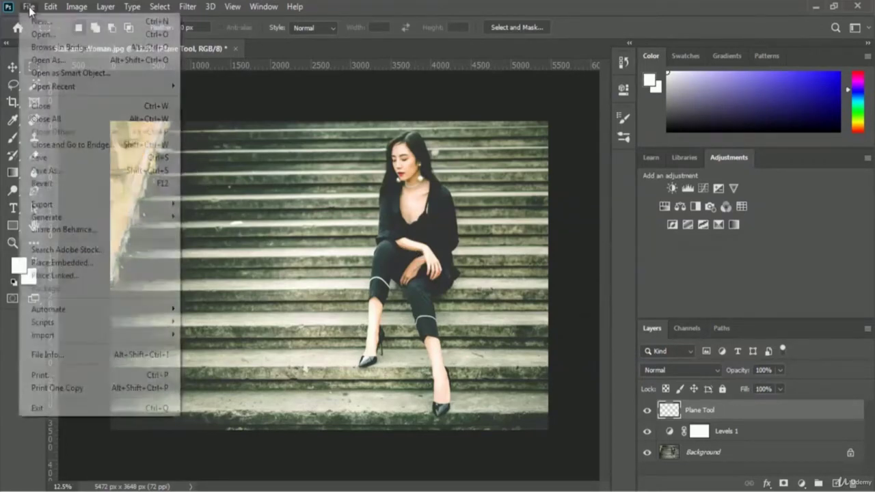
pyautogui.click(110, 35)
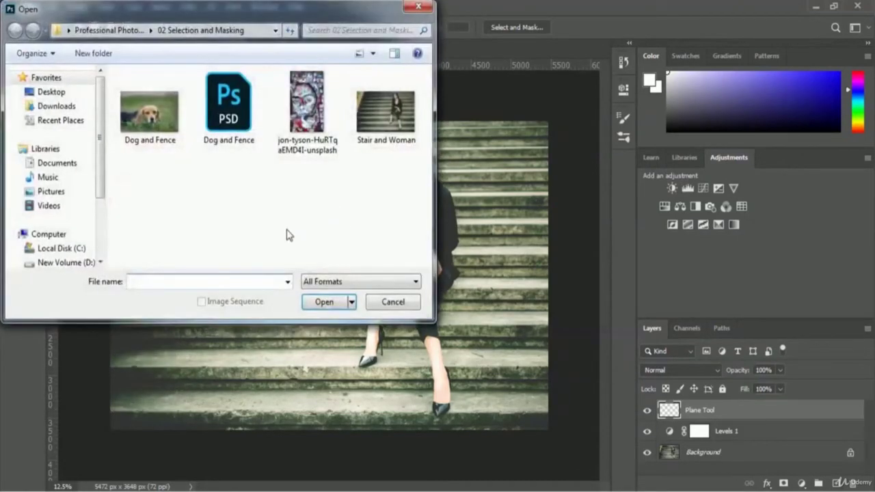
pyautogui.click(294, 149)
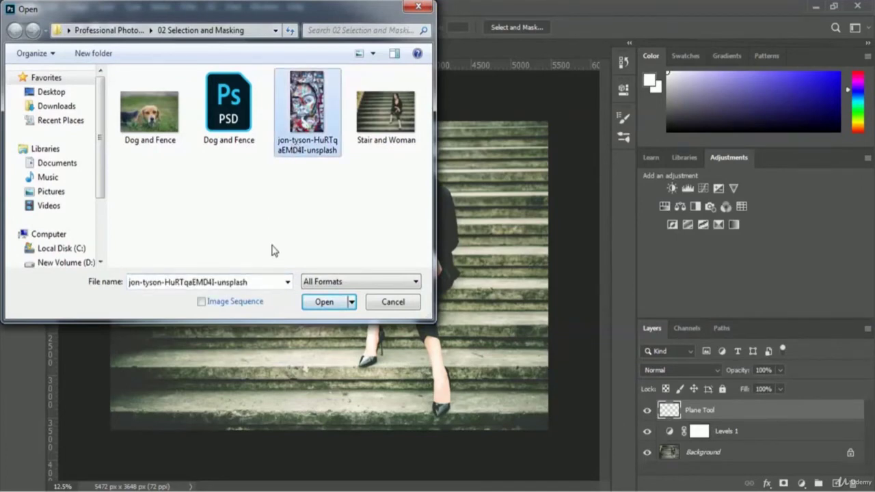
pyautogui.click(309, 304)
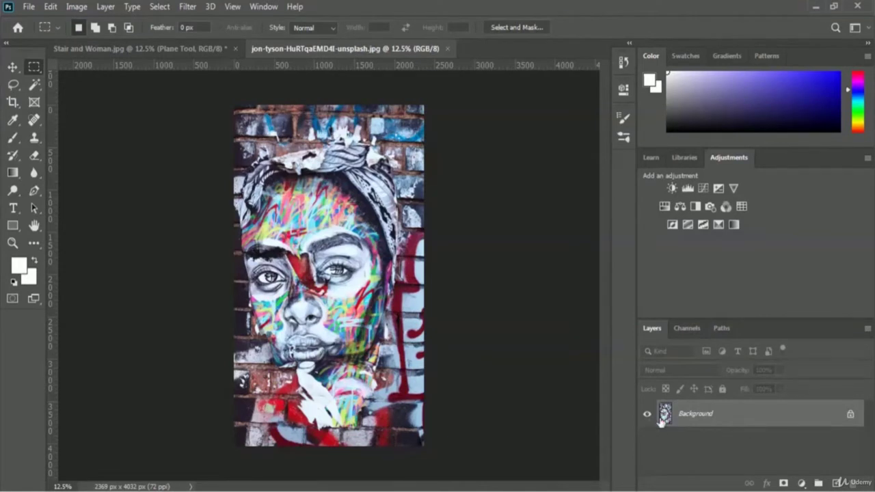
# - Convert the street-art image's Background into a regular layer named Stair Image
pyautogui.doubleClick(707, 418)
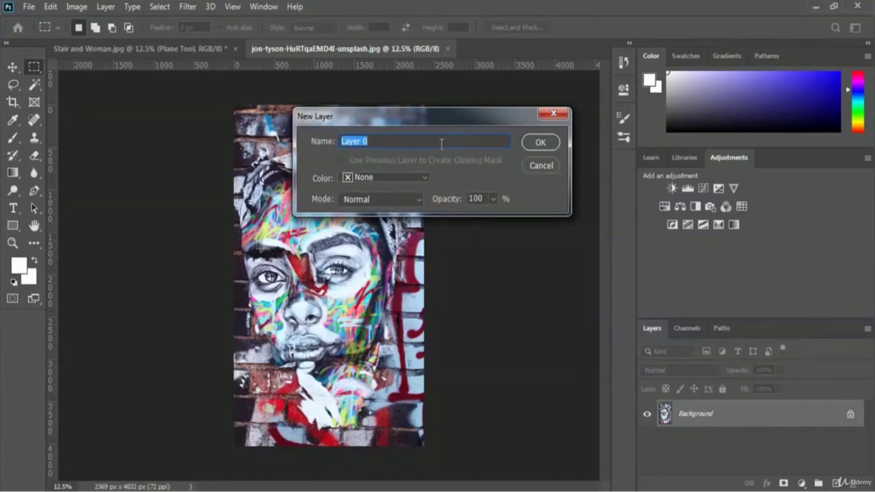
pyautogui.write('Stair Image')
pyautogui.click(542, 137)
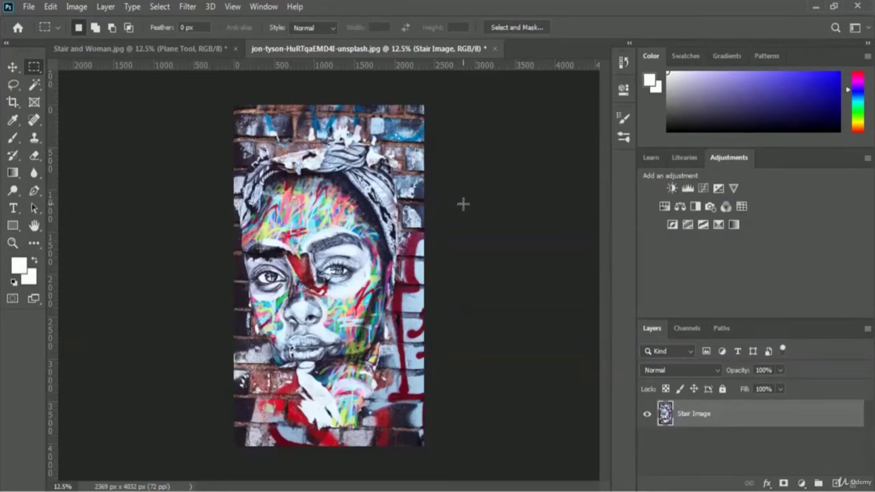
# - Copy the entire street-art image and paste it into the Vanishing Point filter on the Plane Tool layer of Stair and Woman.jpg
pyautogui.hotkey('ctrl', 'a')
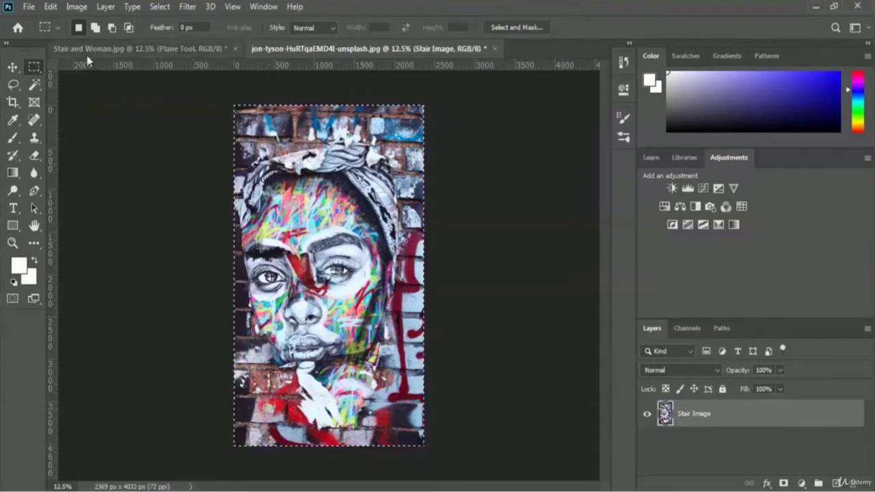
pyautogui.click(119, 53)
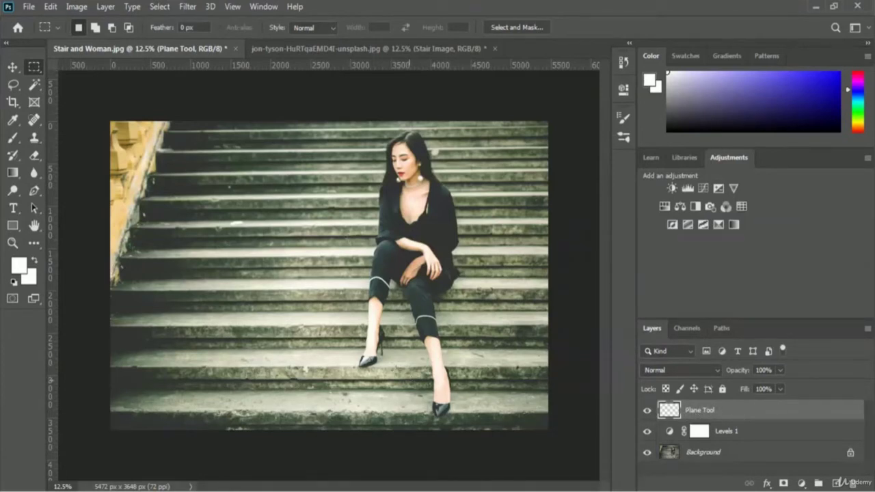
pyautogui.click(188, 7)
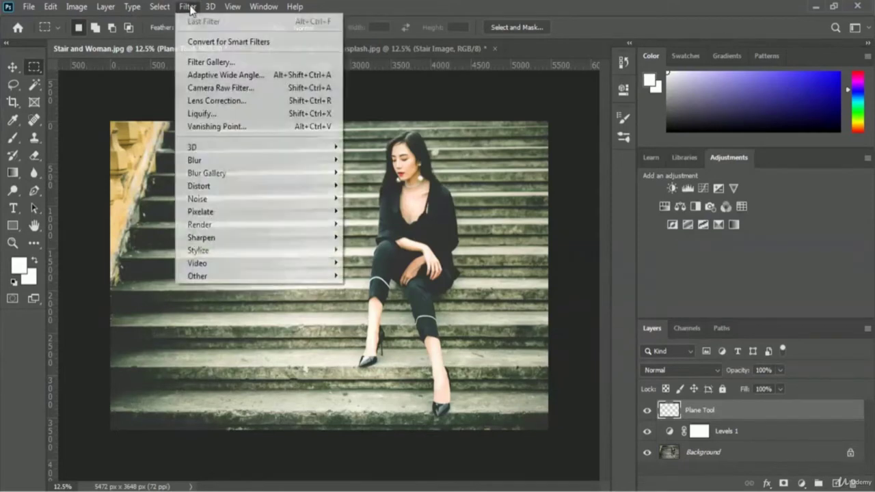
pyautogui.click(262, 129)
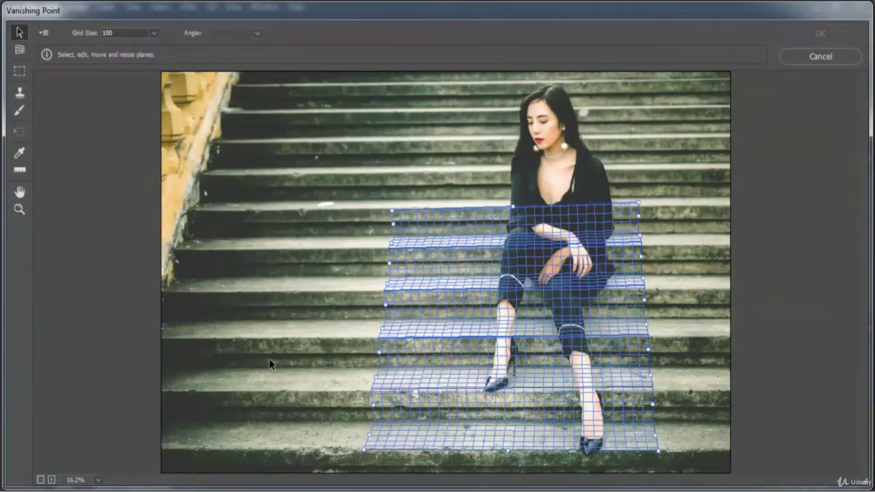
pyautogui.hotkey('ctrl', 'v')
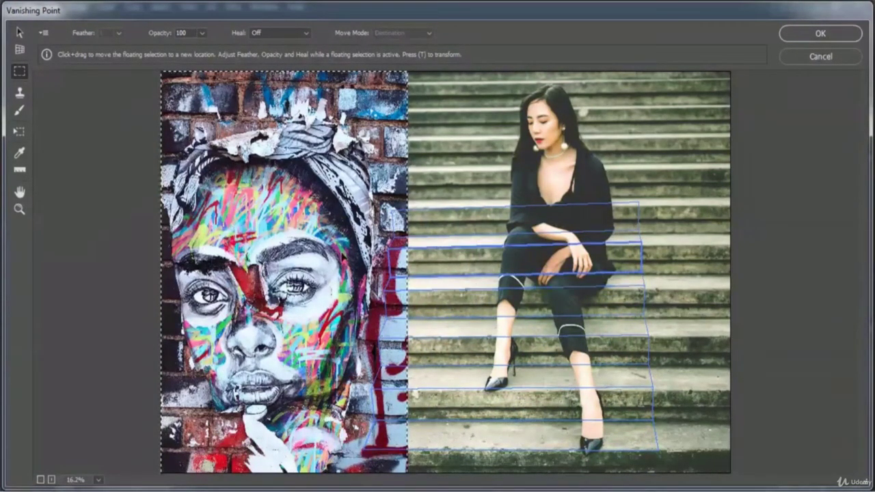
# - Move the pasted street-art image onto the stair planes so it wraps over the steps, and apply the filter
pyautogui.moveTo(230, 170); pyautogui.dragTo(478, 133)
pyautogui.press('Return')
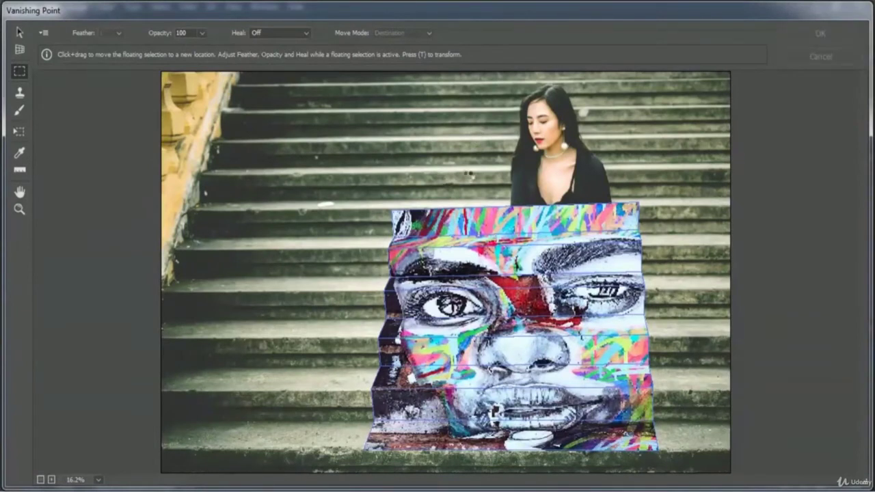
pyautogui.click(803, 33)
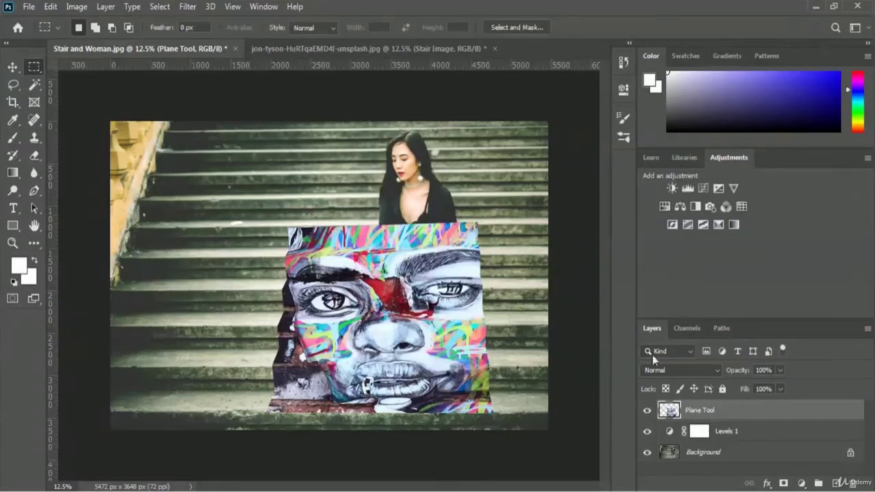
# - Preview blend modes from Darken through Soft Light on the Plane Tool layer, and set it back to Normal
pyautogui.click(690, 373)
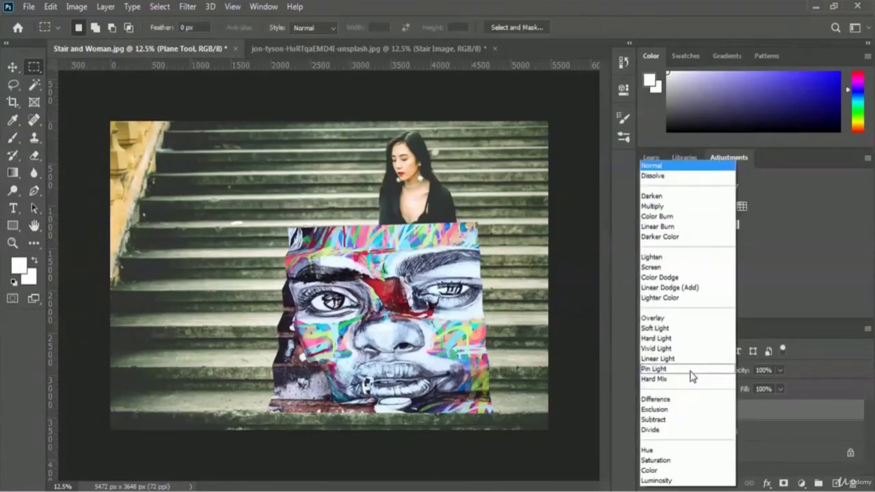
pyautogui.click(669, 199)
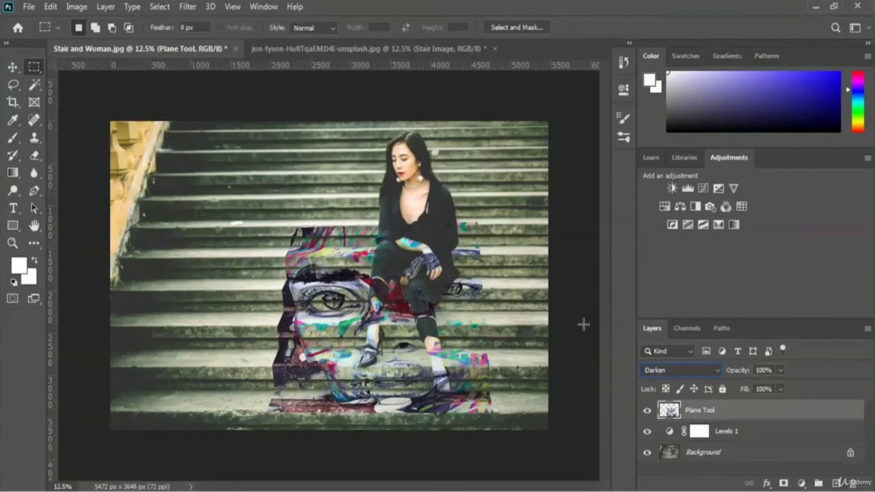
pyautogui.press('Down')
pyautogui.press('Down')
pyautogui.press('Down')
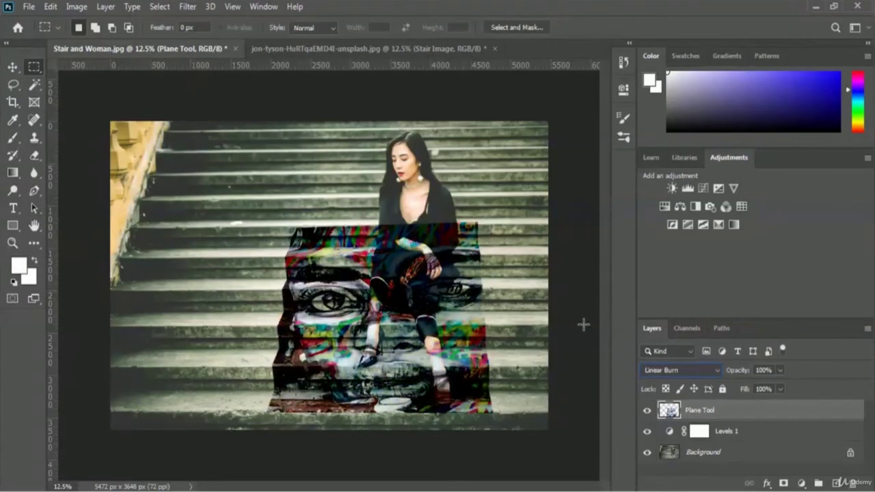
pyautogui.press('Down')
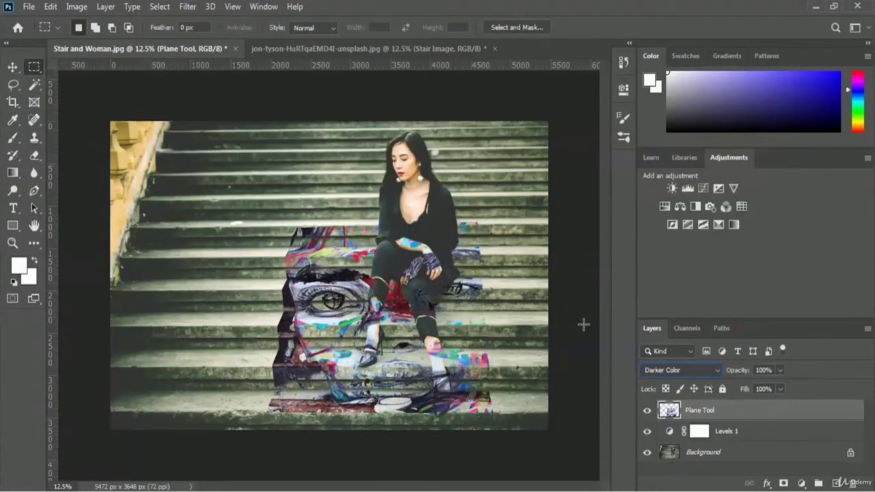
pyautogui.press('Down')
pyautogui.press('Down')
pyautogui.press('Down')
pyautogui.press('Down')
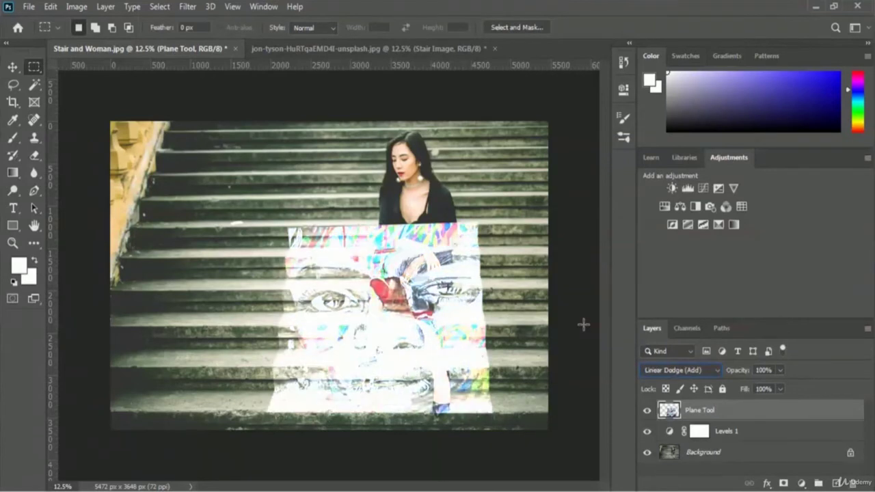
pyautogui.press('Down')
pyautogui.press('Down')
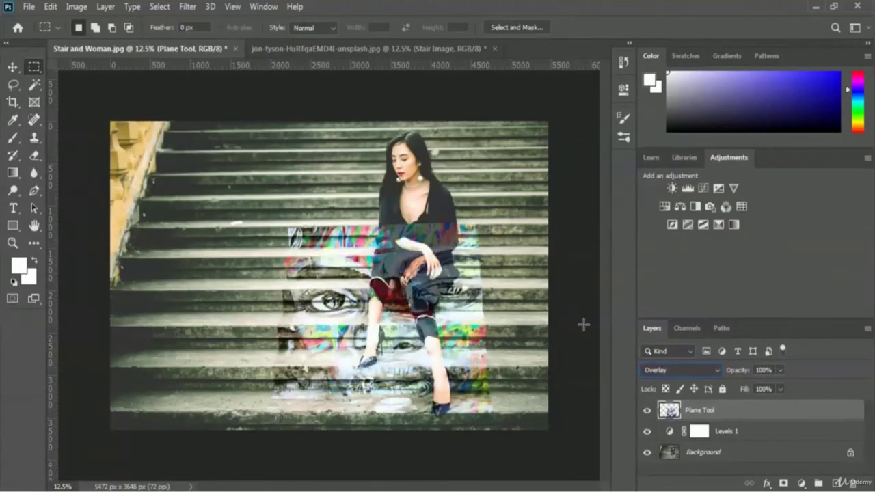
pyautogui.press('Down')
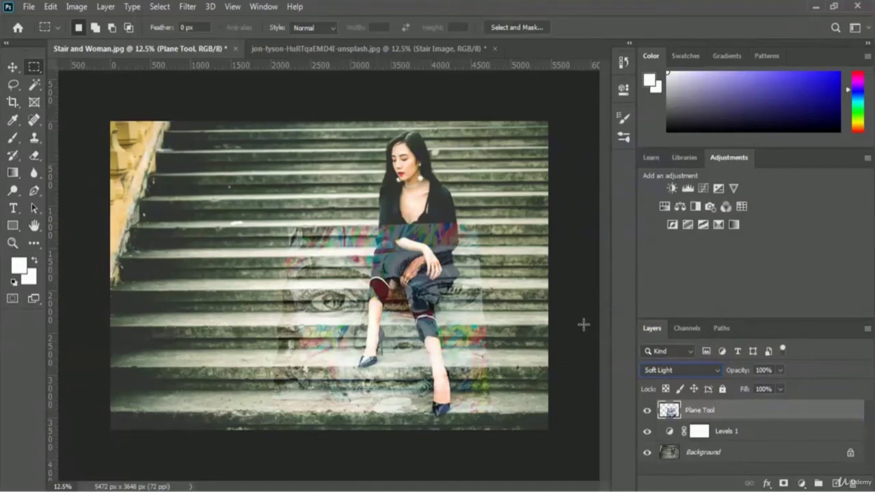
pyautogui.click(678, 370)
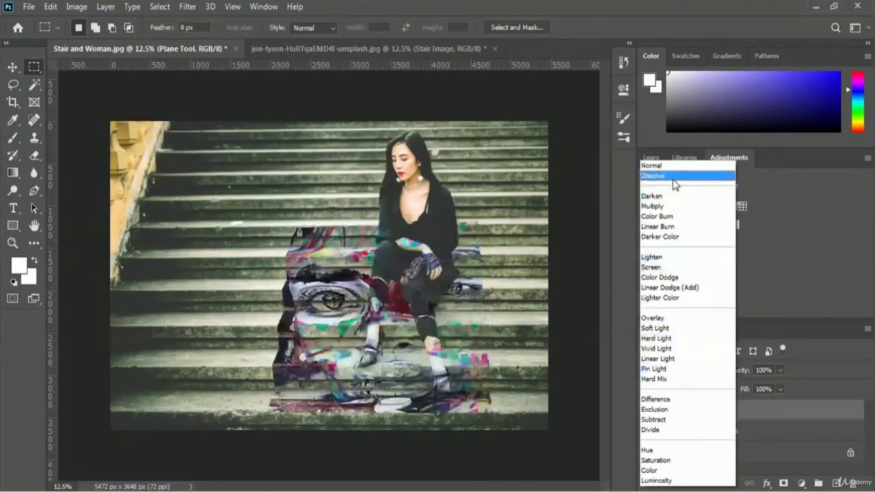
pyautogui.click(674, 164)
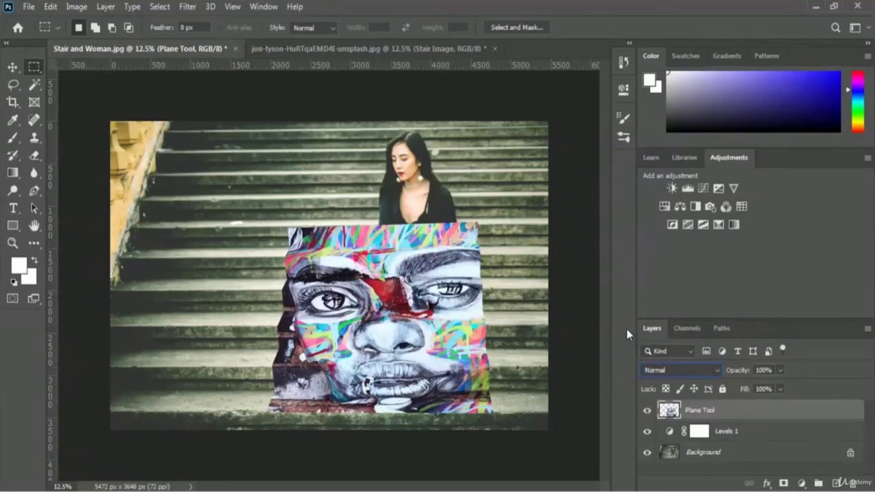
# - Hide the Plane Tool layer and set up the Quick Selection tool with a 151 px brush on the Background layer
pyautogui.click(646, 413)
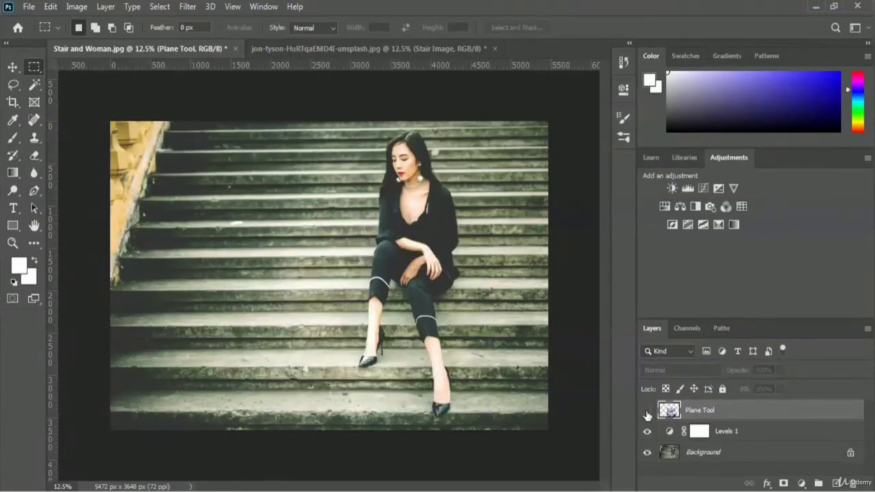
pyautogui.click(699, 454)
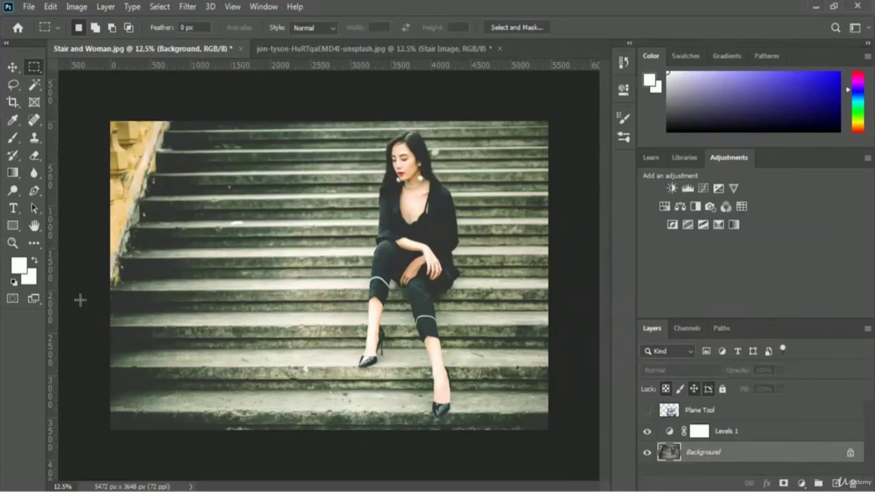
pyautogui.click(36, 87)
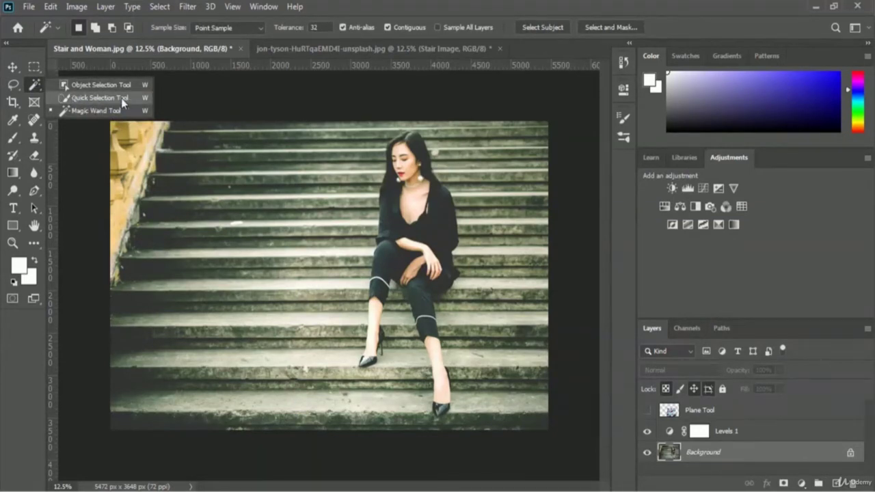
pyautogui.click(90, 98)
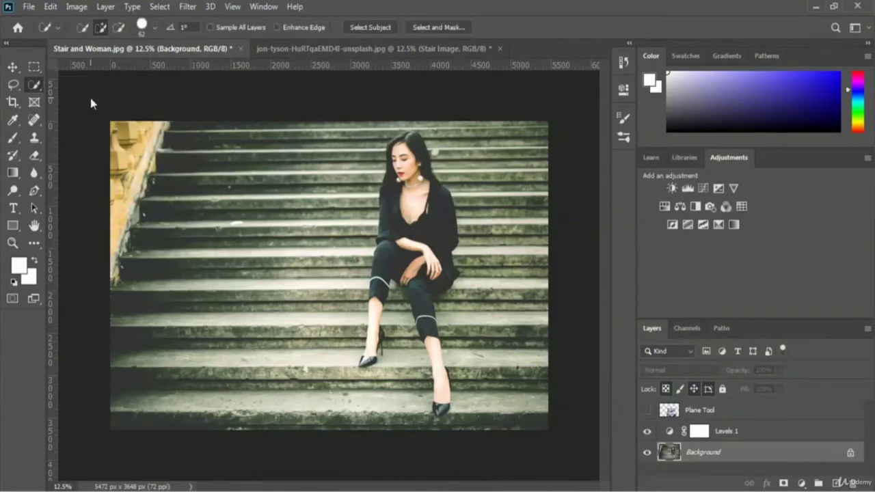
pyautogui.click(154, 28)
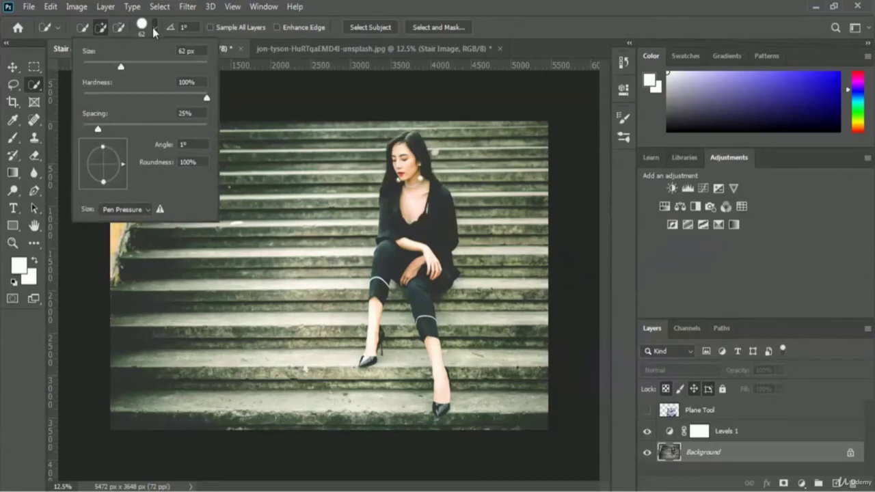
pyautogui.moveTo(122, 66); pyautogui.dragTo(162, 67)
pyautogui.click(513, 27)
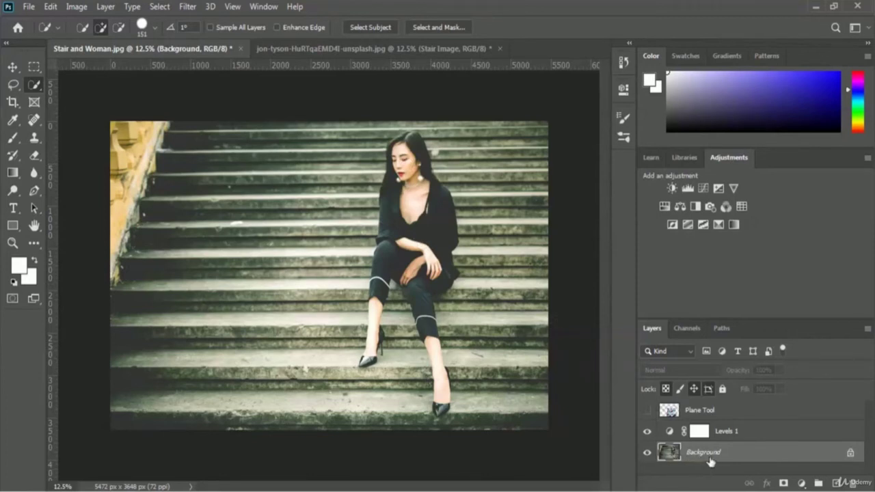
# - Quick-select the woman on the Background layer from her hair down through her clothing, both legs and shoes
pyautogui.moveTo(413, 141)
pyautogui.mouseDown()
pyautogui.moveTo(411, 224)
pyautogui.moveTo(419, 283)
pyautogui.moveTo(428, 286)
pyautogui.mouseUp()
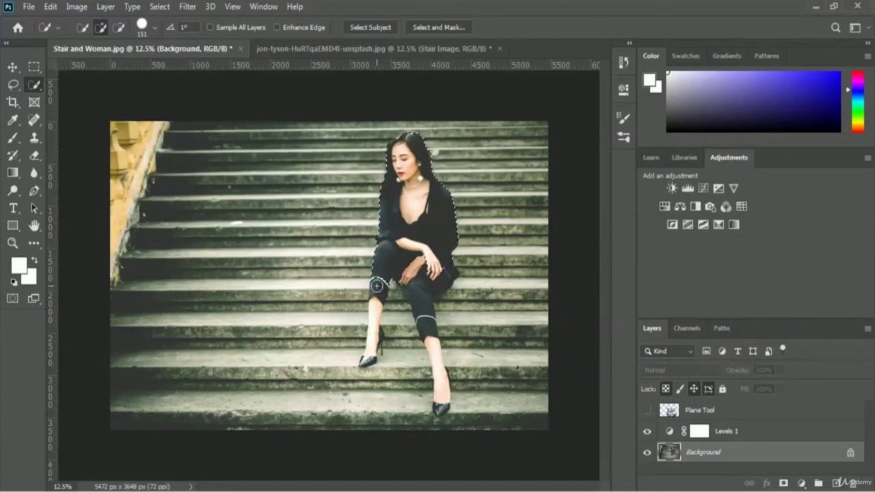
pyautogui.moveTo(377, 286); pyautogui.dragTo(366, 342)
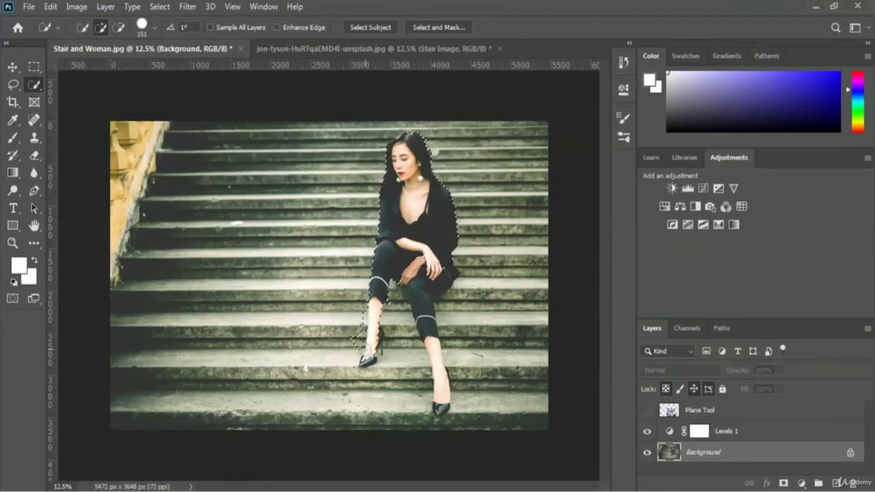
pyautogui.moveTo(446, 265)
pyautogui.mouseDown()
pyautogui.moveTo(431, 294)
pyautogui.moveTo(441, 408)
pyautogui.mouseUp()
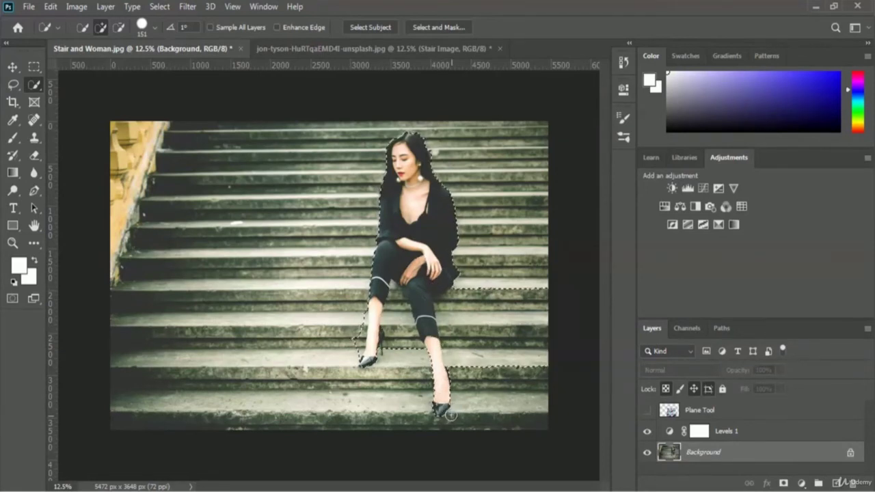
pyautogui.hotkey('ctrl', 'z')
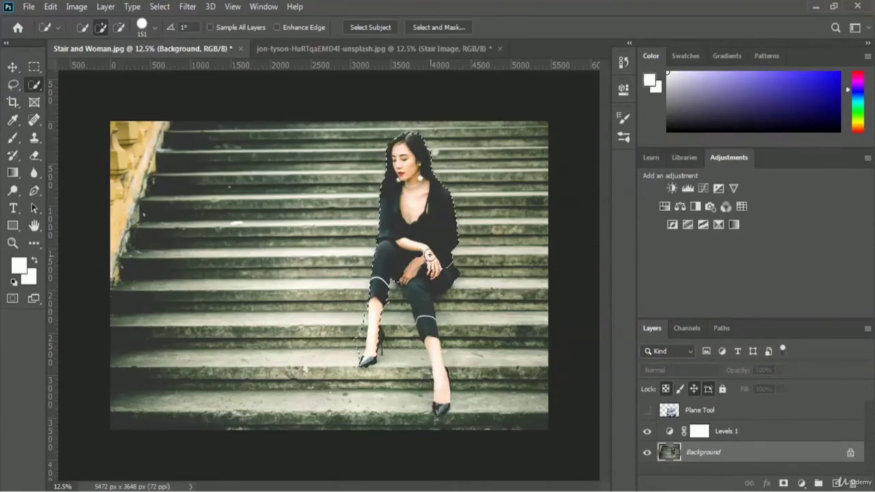
pyautogui.moveTo(425, 321); pyautogui.dragTo(438, 362)
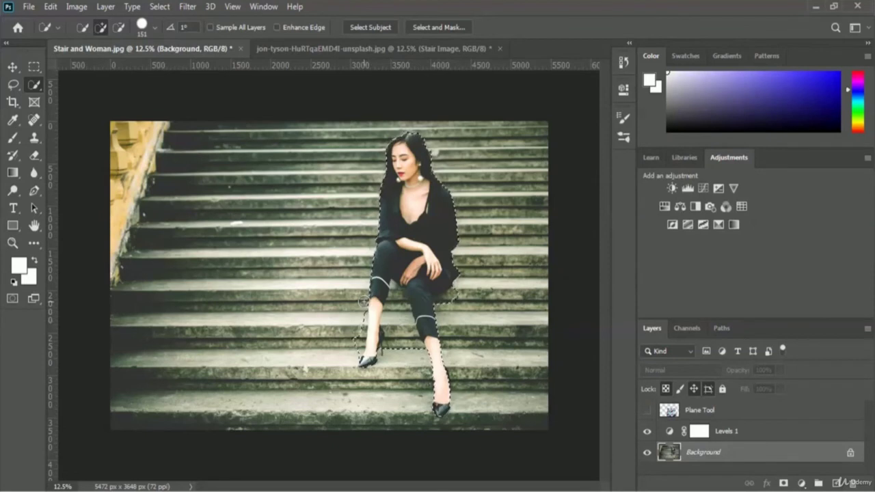
# - Subtract the stair areas between her legs and beside her rear foot from the selection
pyautogui.click(121, 28)
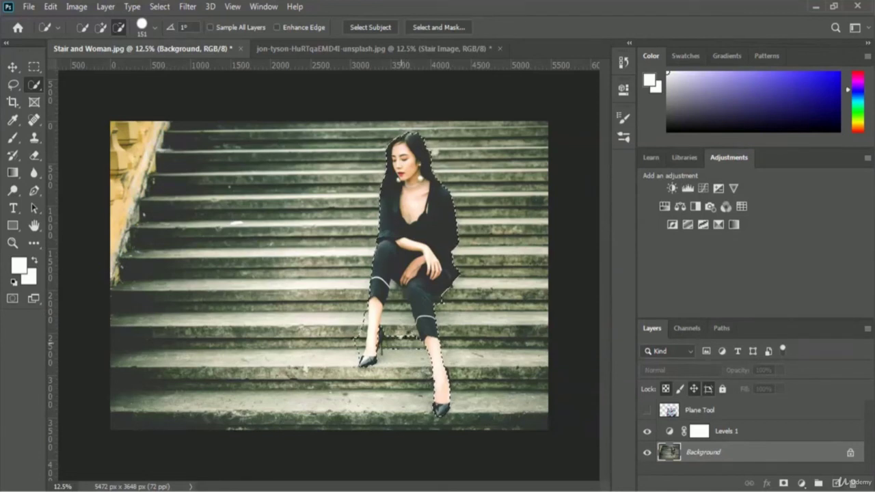
pyautogui.click(401, 343)
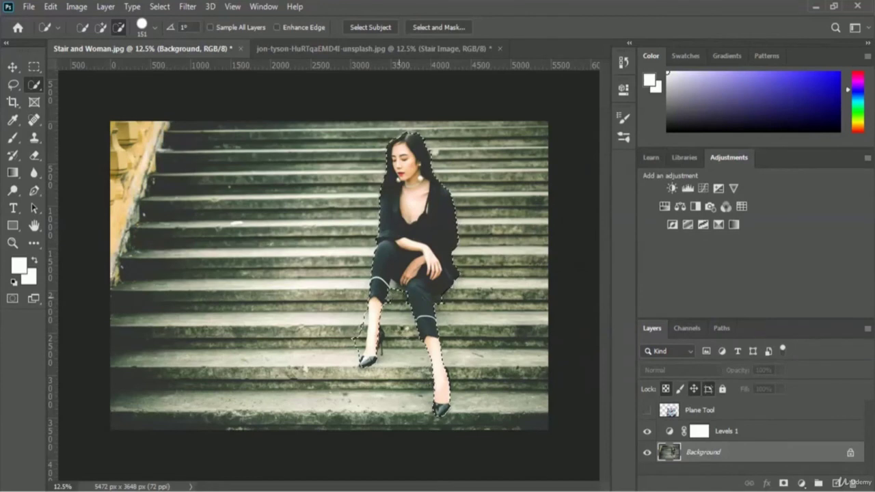
pyautogui.click(357, 340)
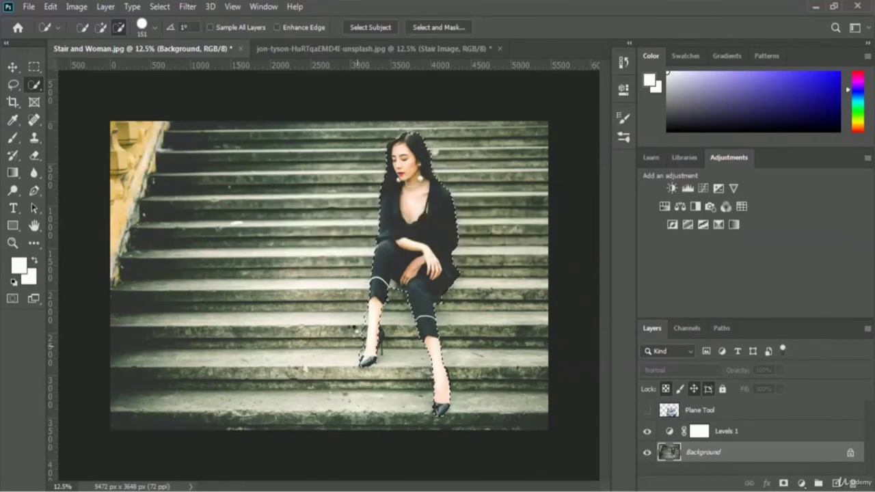
pyautogui.click(355, 329)
pyautogui.click(359, 315)
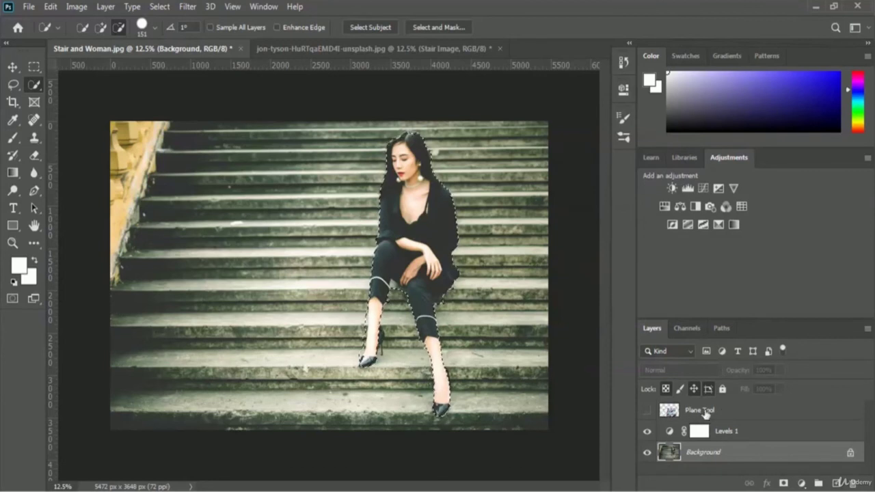
# - Show the Plane Tool layer and add a layer mask to it that hides the selected woman's area
pyautogui.click(648, 411)
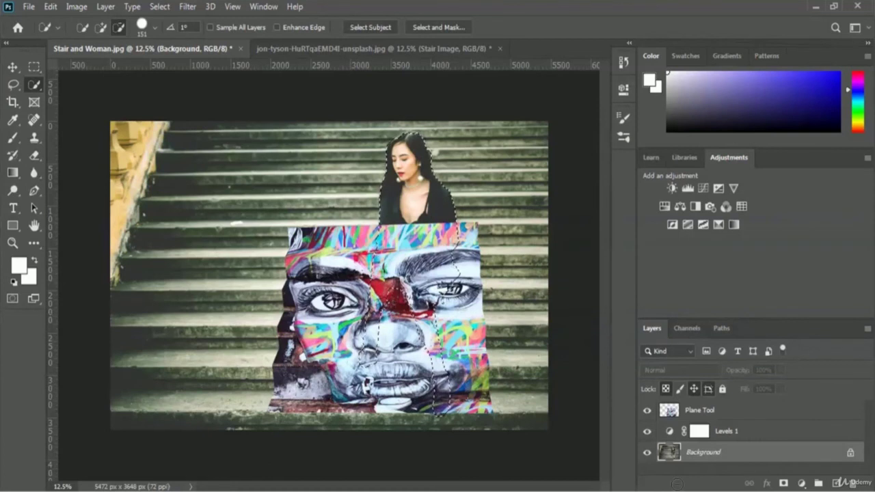
pyautogui.click(712, 413)
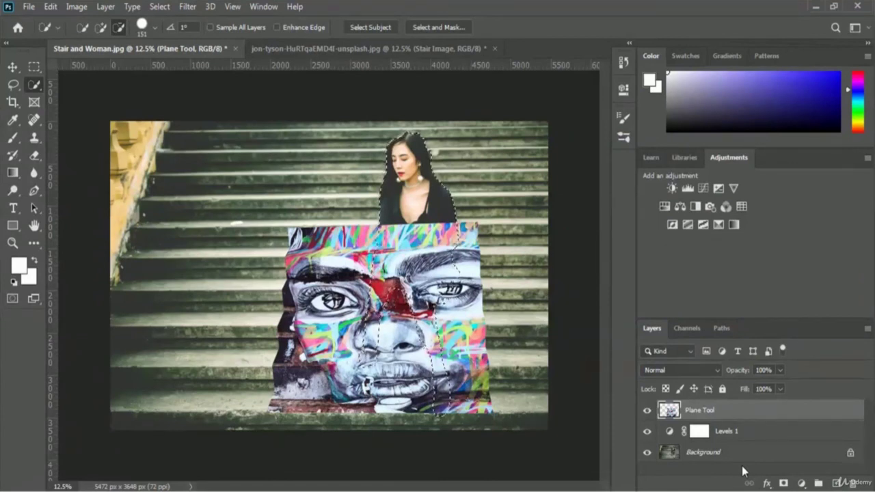
pyautogui.click(784, 484)
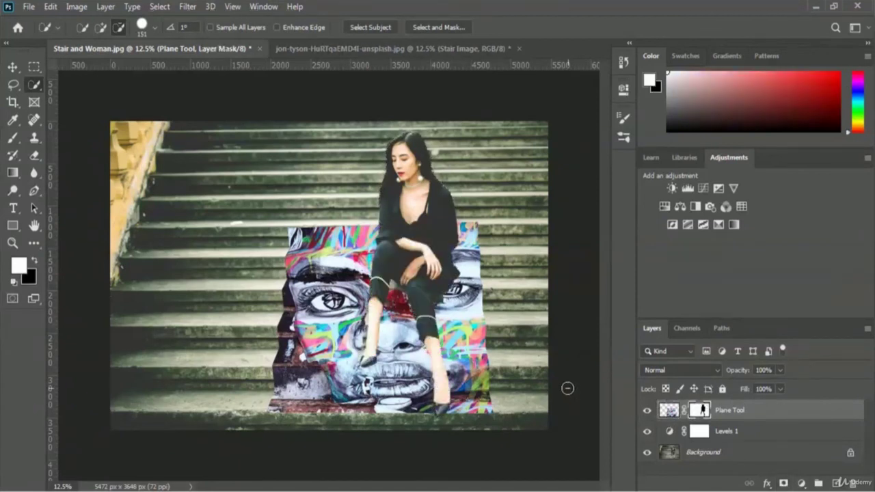